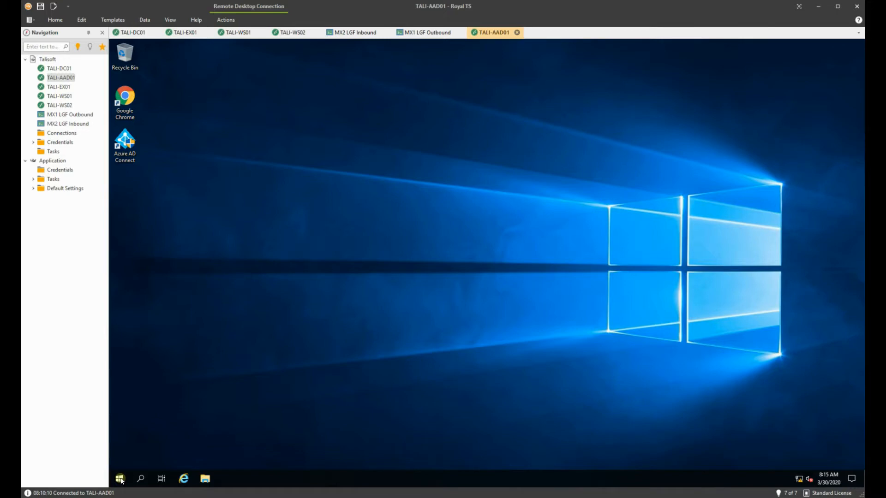
# Launch Windows PowerShell as administrator from the Start menu on TALI-AAD01, approving the UAC prompt
pyautogui.click(121, 480)
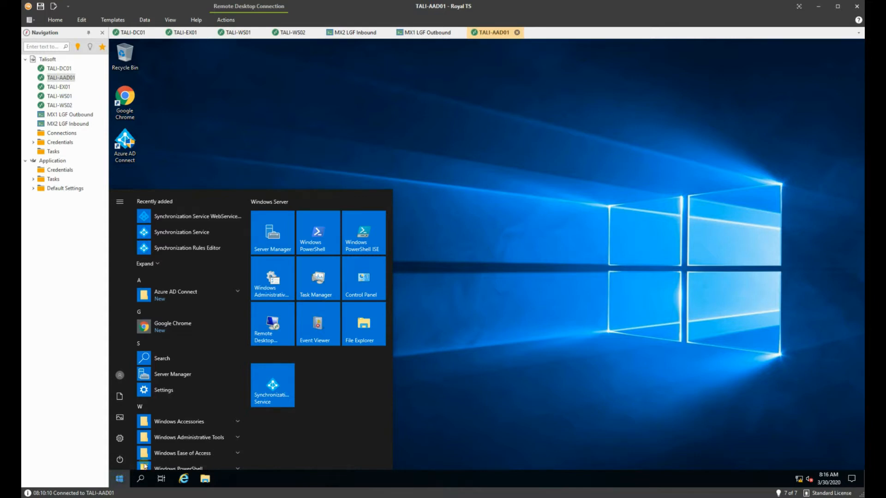
pyautogui.moveTo(188, 438)
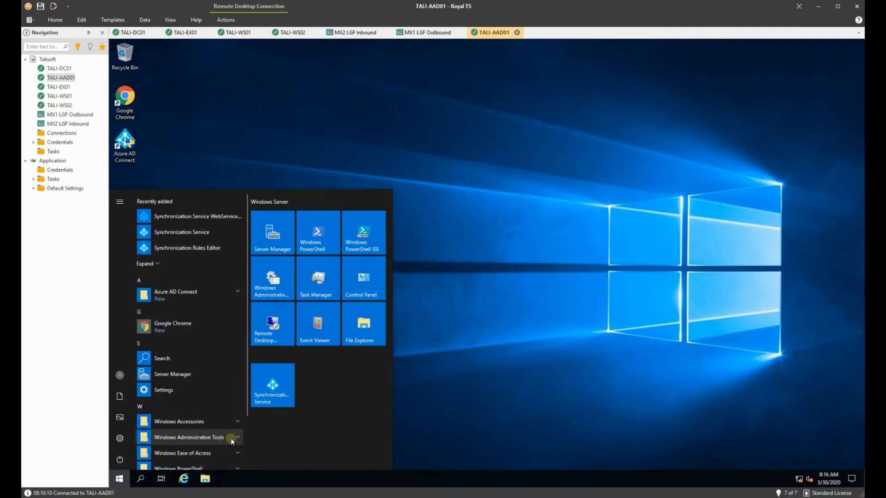
pyautogui.scroll(-2, 222, 426)
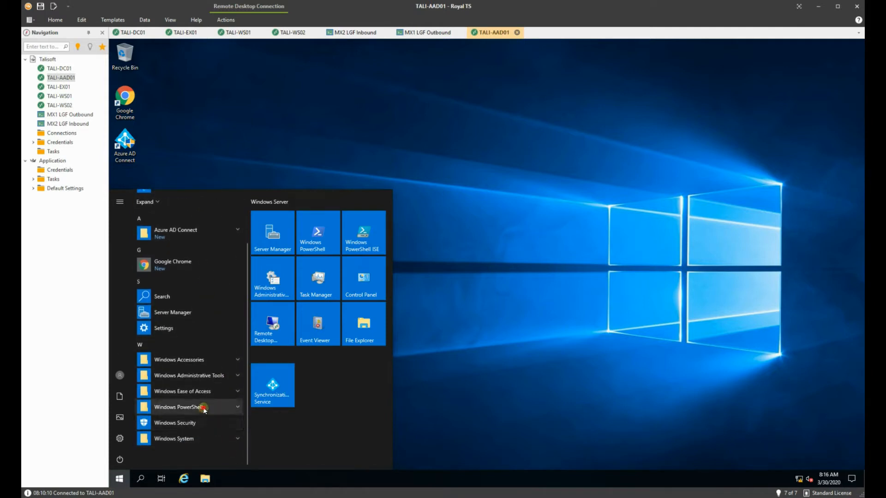
pyautogui.click(211, 407)
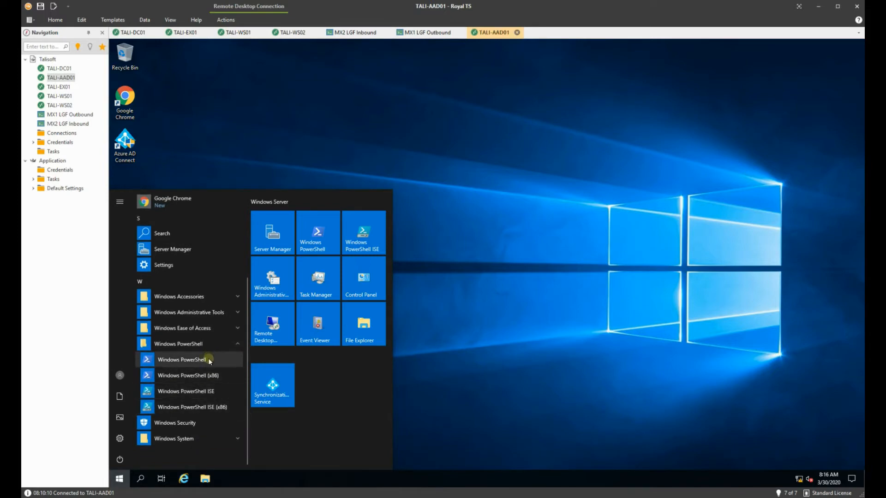
pyautogui.rightClick(205, 360)
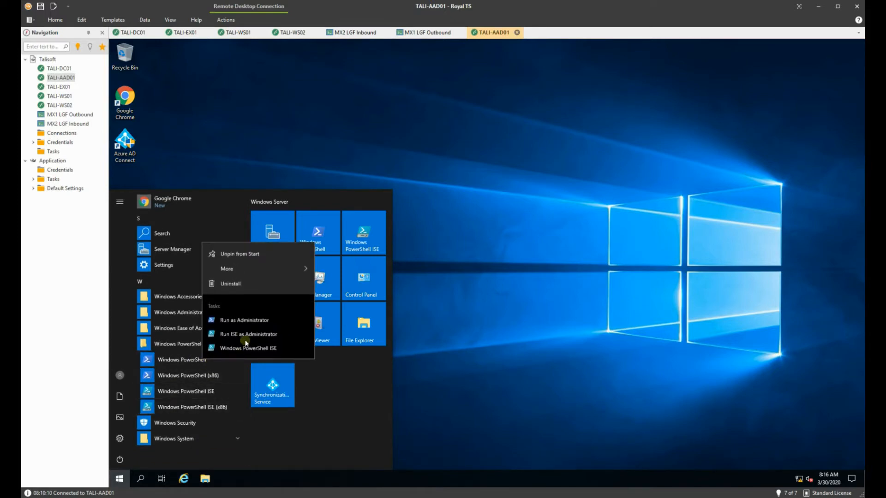
pyautogui.click(258, 318)
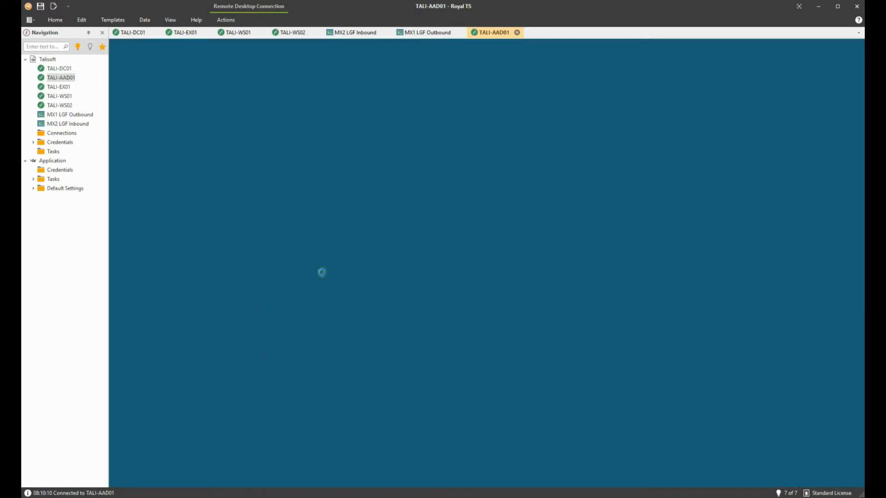
pyautogui.click(447, 311)
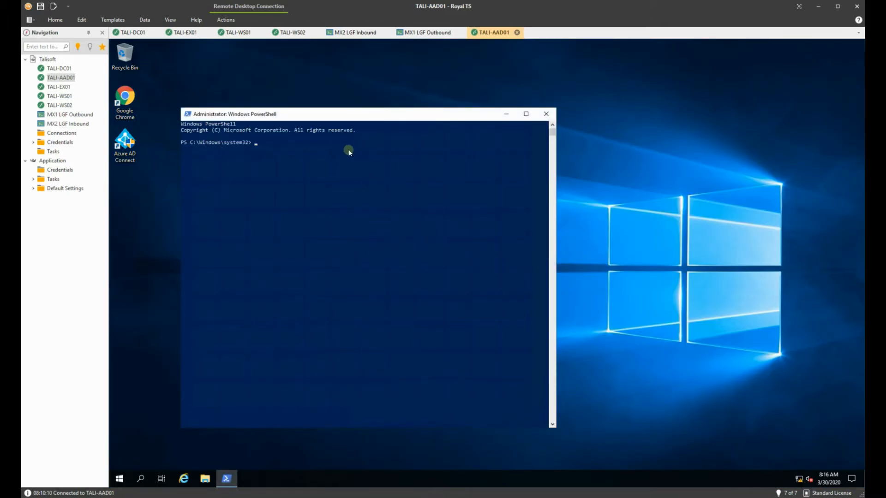
pyautogui.write('install-mod')
pyautogui.write('ule azuread')
pyautogui.write('preview')
pyautogui.write('y')
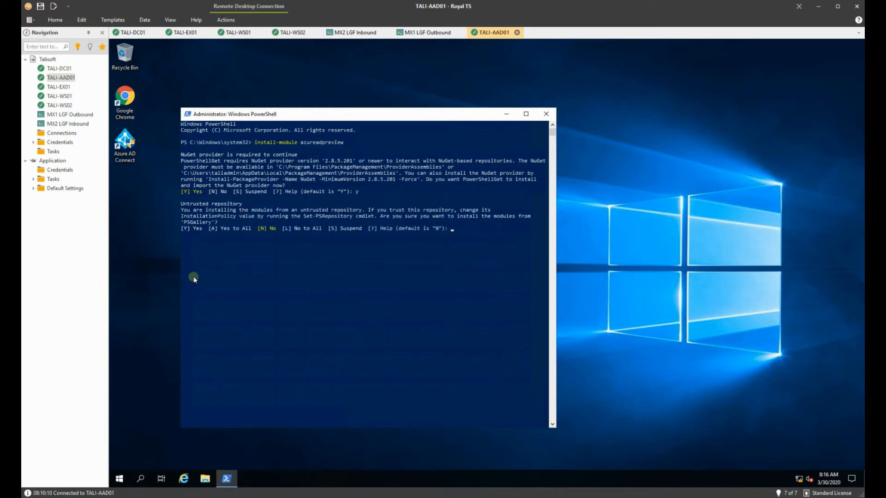
pyautogui.write('y')
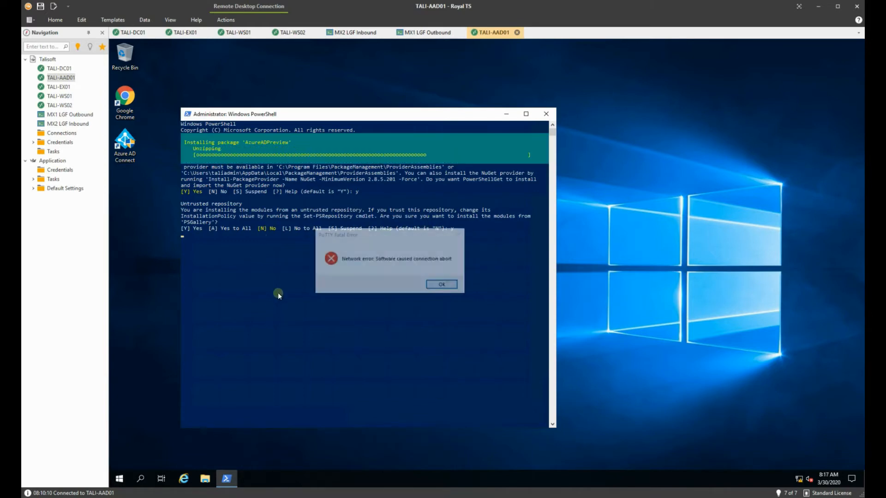
# Dismiss the network error dialog and refocus the PowerShell console after installing AzureADPreview
pyautogui.click(447, 286)
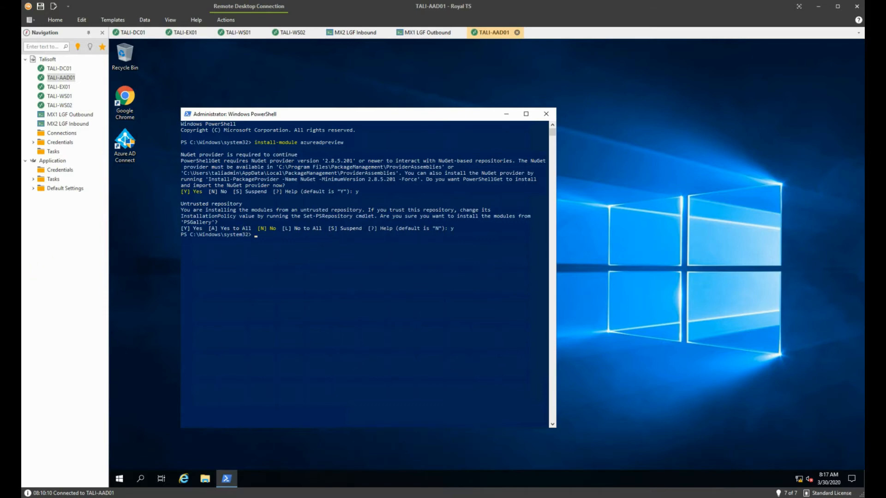
pyautogui.click(333, 284)
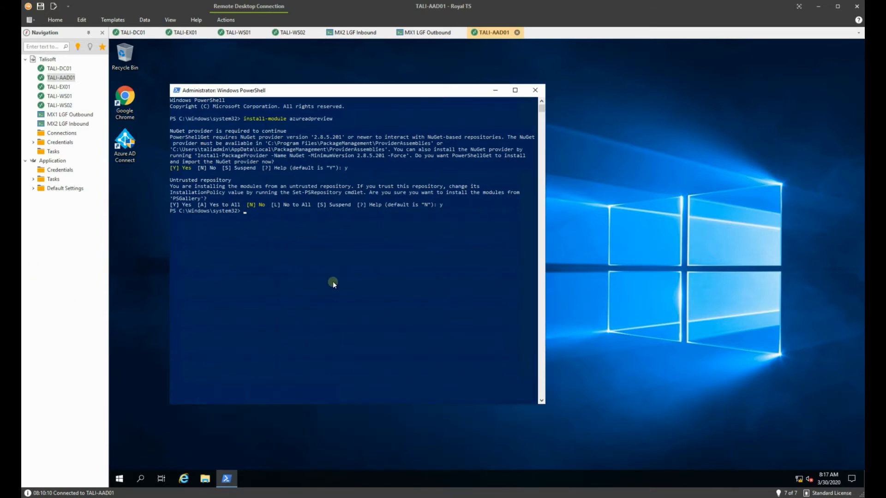
# Exit the old PowerShell console
pyautogui.click(320, 254)
pyautogui.write('exit')
pyautogui.press('Return')
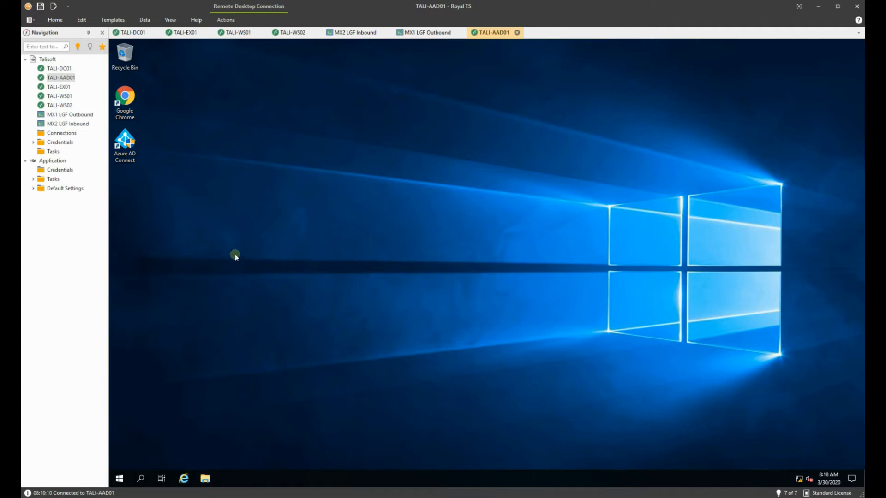
# Start a fresh Windows PowerShell (Admin) session from the Start button menu, approving UAC
pyautogui.click(120, 479)
pyautogui.rightClick(120, 479)
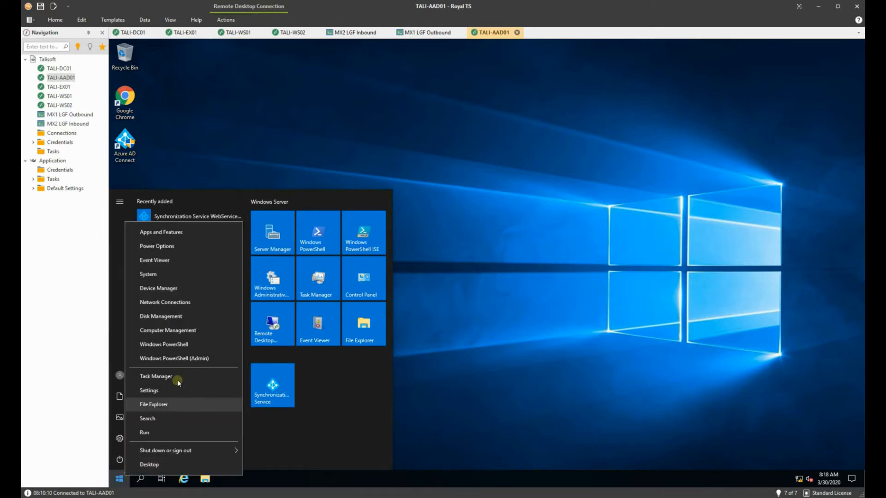
pyautogui.click(184, 358)
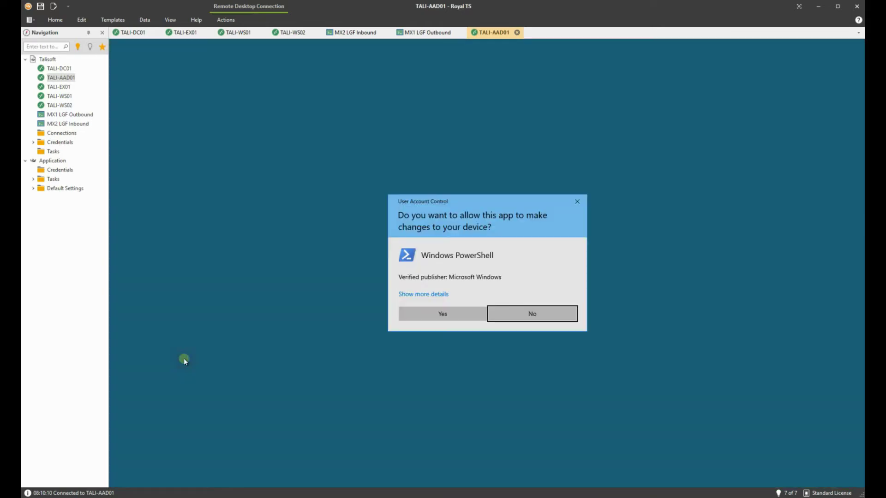
pyautogui.click(442, 315)
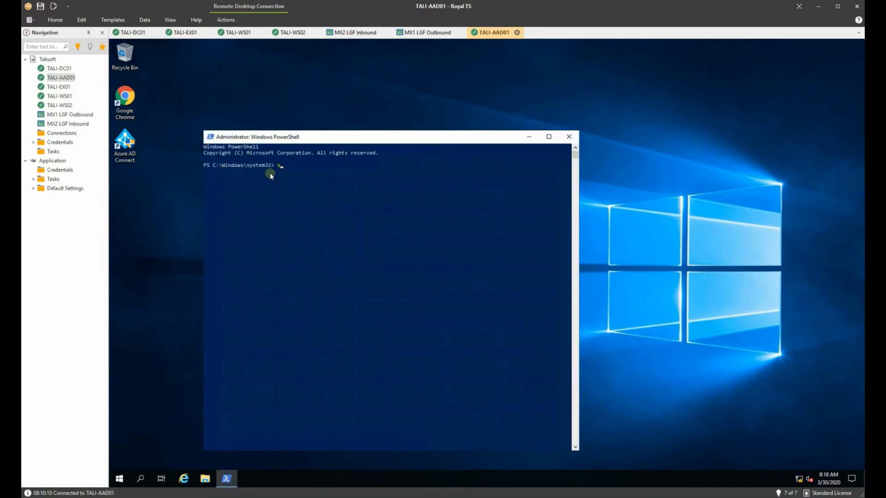
pyautogui.write('-ads')
pyautogui.write('ync')
# Run Start-ADSyncSyncCycle -PolicyType delta, then bring up the Start menu's program list
pyautogui.press('Tab')
pyautogui.press('Tab')
pyautogui.press('Tab')
pyautogui.write('-')
pyautogui.press('Tab')
pyautogui.write('delta')
pyautogui.click(120, 478)
# Launch Synchronization Service Manager to review operations, then switch to the TALI-DC01 session
pyautogui.click(291, 382)
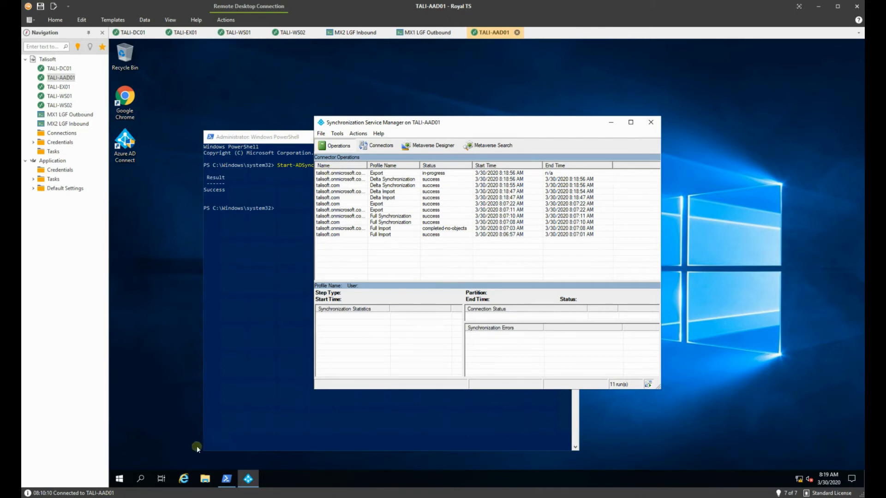
pyautogui.click(133, 32)
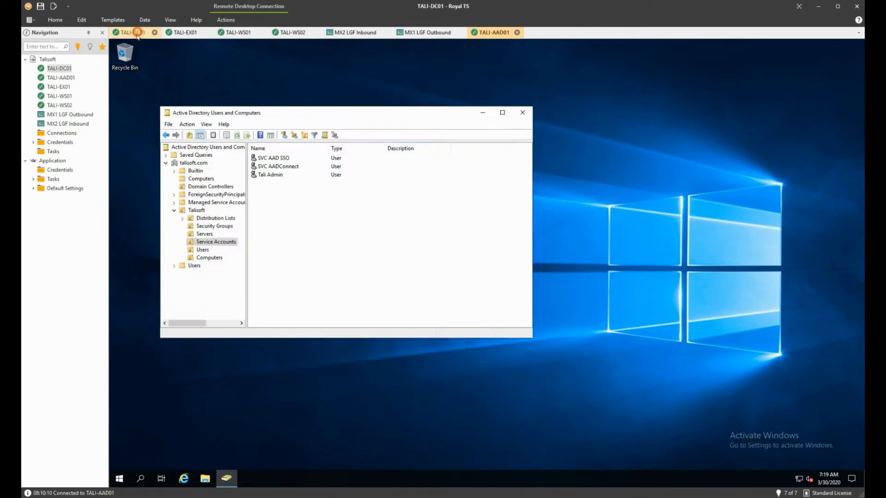
# Start creating a new user in the Talisoft Users organizational unit
pyautogui.click(203, 251)
pyautogui.rightClick(267, 212)
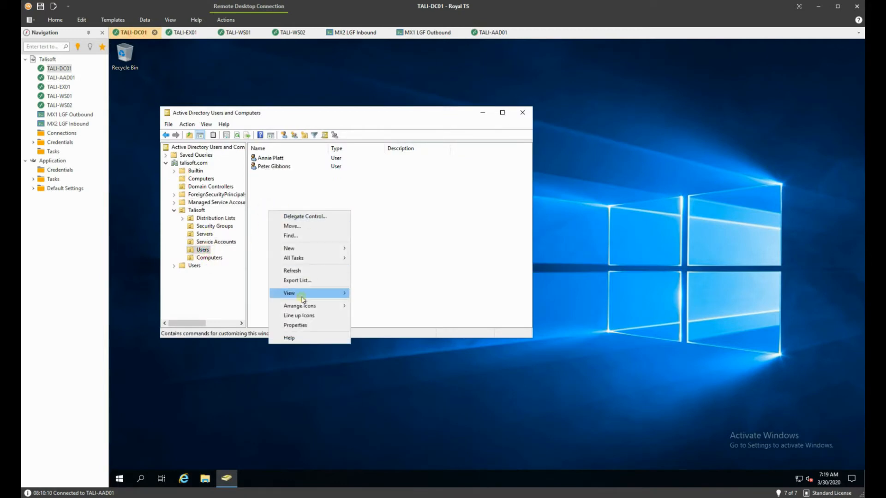
pyautogui.click(305, 250)
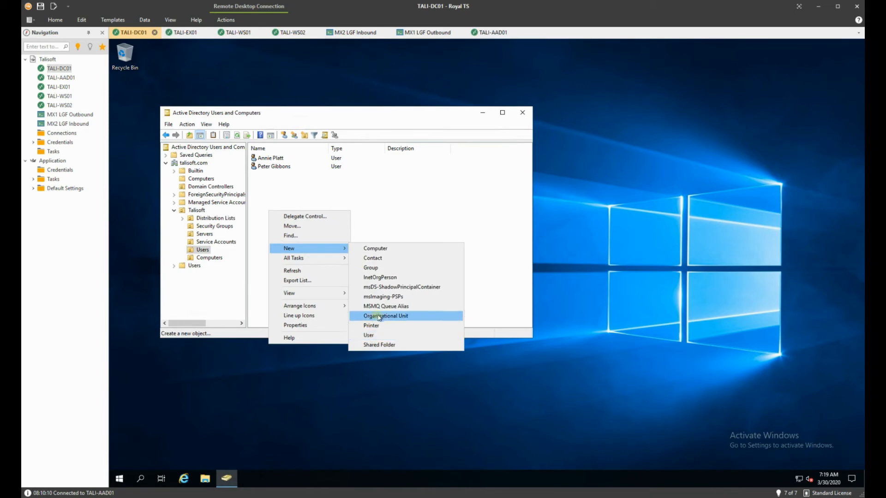
pyautogui.click(388, 336)
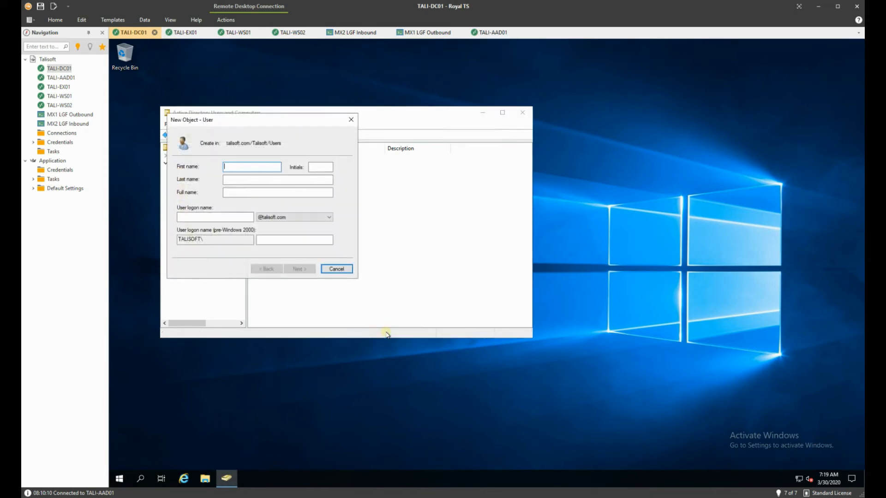
pyautogui.write('Bob')
# Enter Bob Smith, logon bob.smith, set a never-expiring password without change at logon, and finish
pyautogui.press('Tab')
pyautogui.write('Smith')
pyautogui.press('Tab')
pyautogui.press('Tab')
pyautogui.write('b')
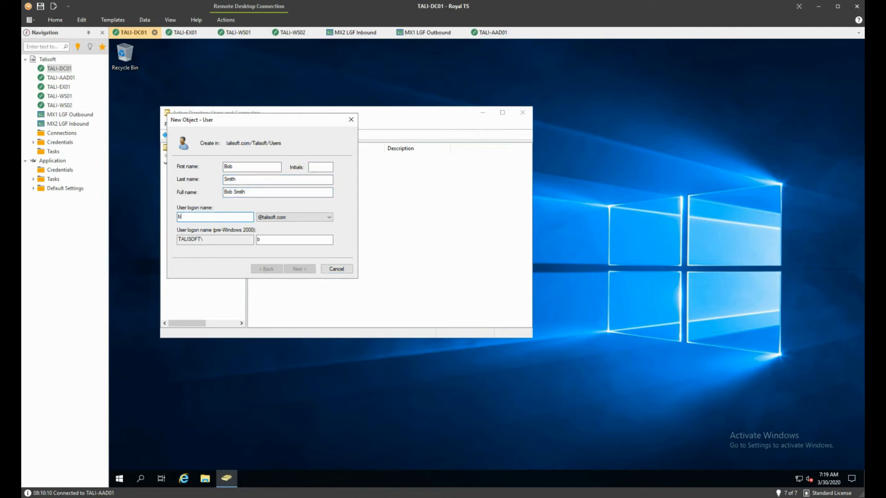
pyautogui.write('ob.smith')
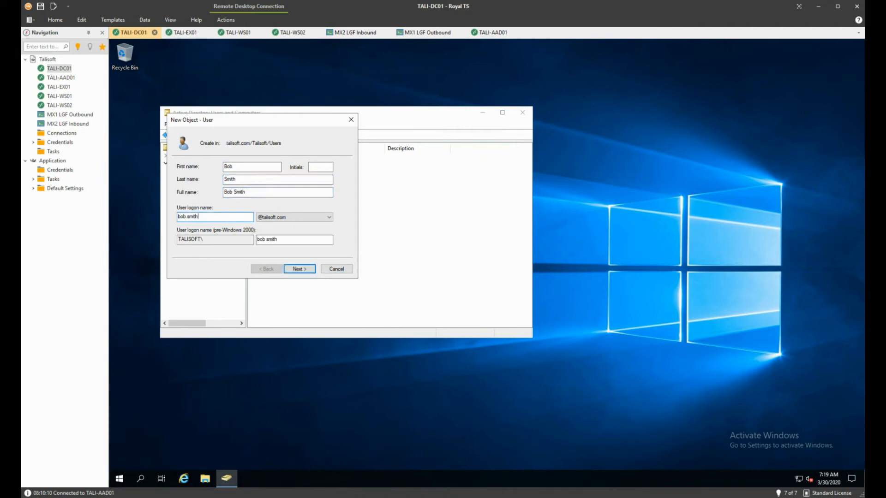
pyautogui.press('Return')
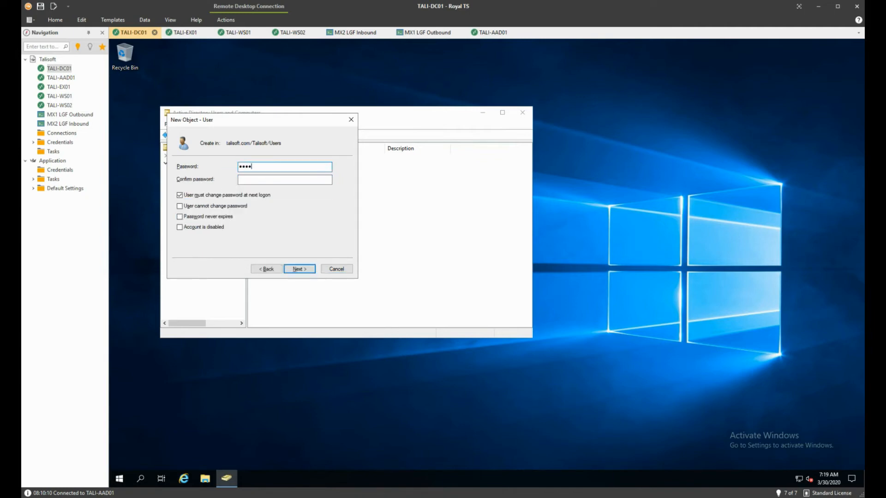
pyautogui.press('Tab')
pyautogui.press('space')
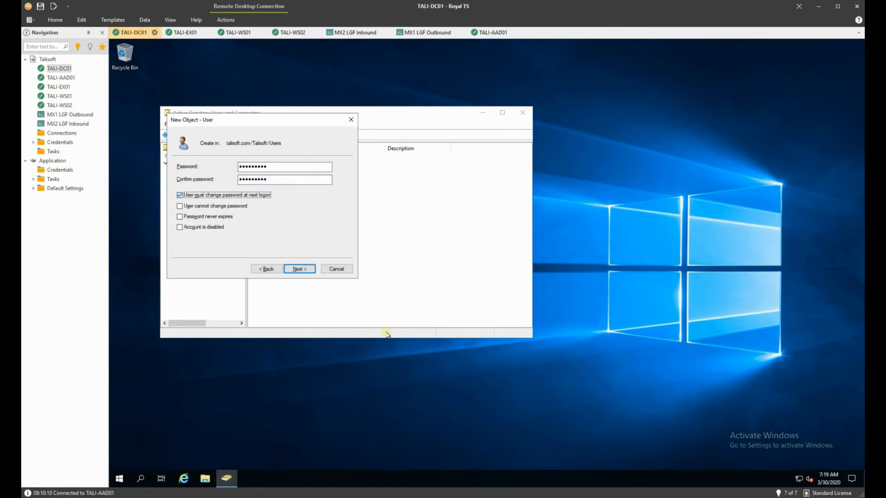
pyautogui.press('Tab')
pyautogui.press('Tab')
pyautogui.press('space')
pyautogui.press('Return')
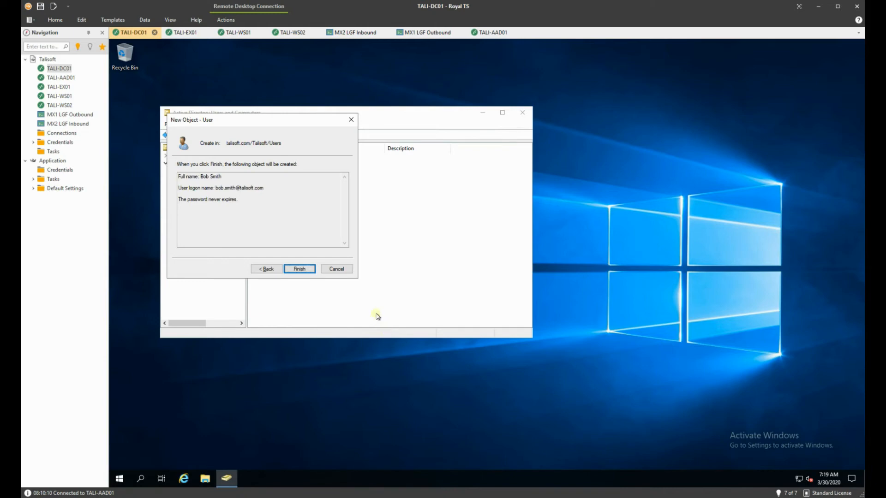
pyautogui.click(309, 271)
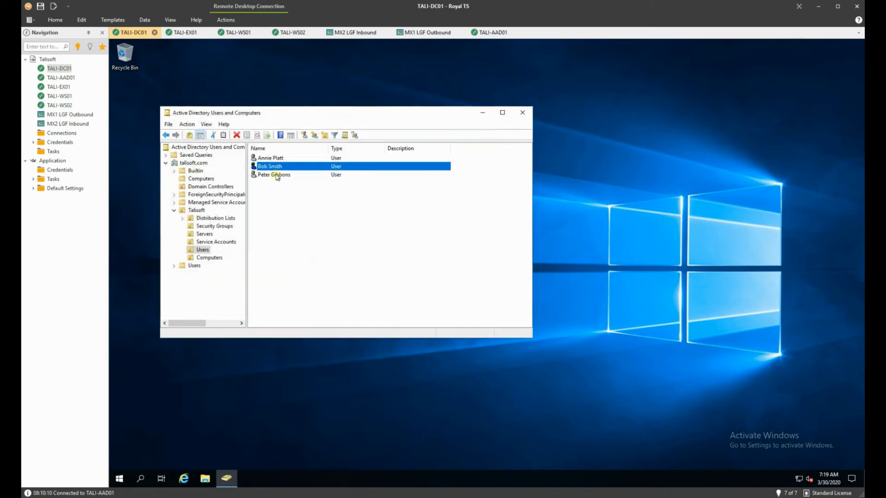
# On TALI-AAD01 rerun the delta sync cycle in PowerShell and return to the Synchronization Service Manager operations
pyautogui.click(492, 32)
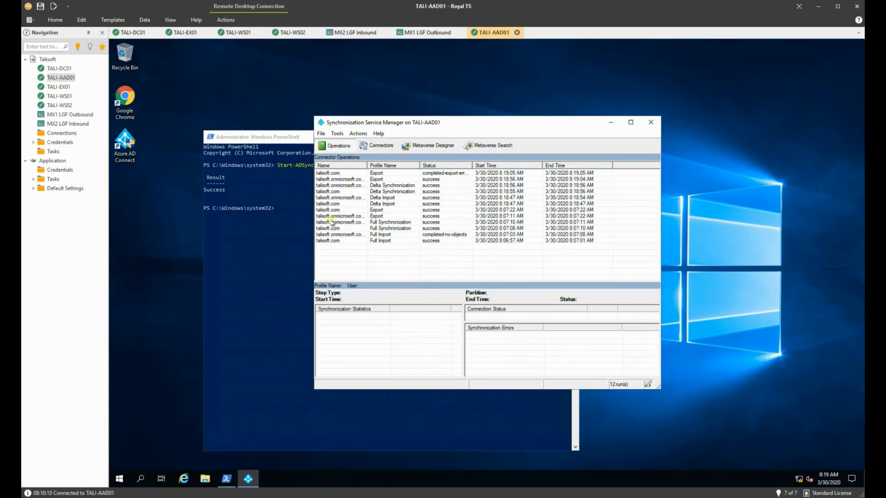
pyautogui.click(283, 231)
pyautogui.press('Up')
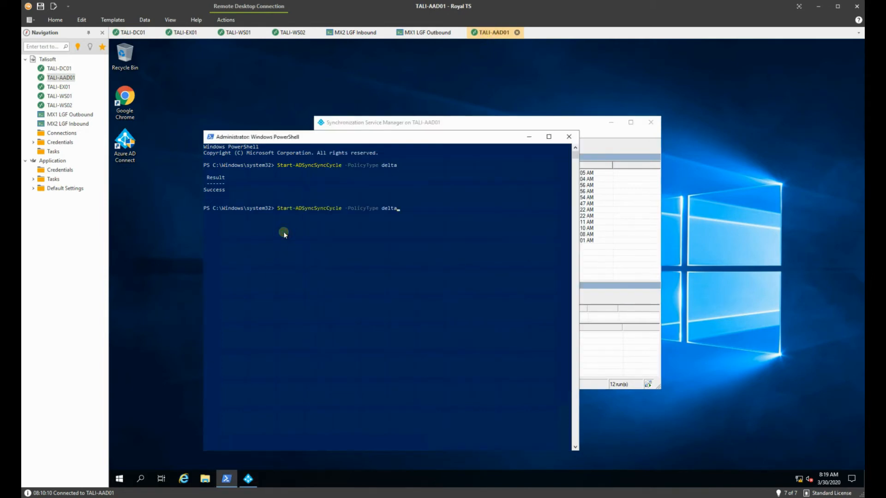
pyautogui.press('Return')
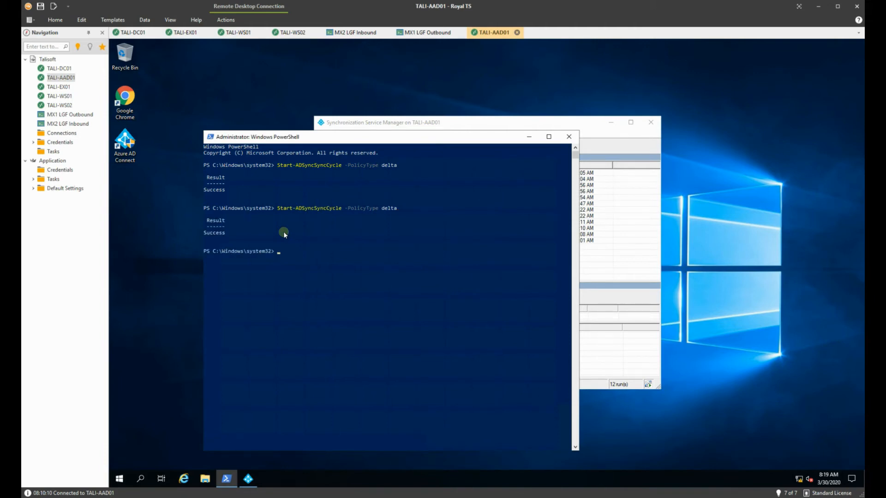
pyautogui.click(358, 122)
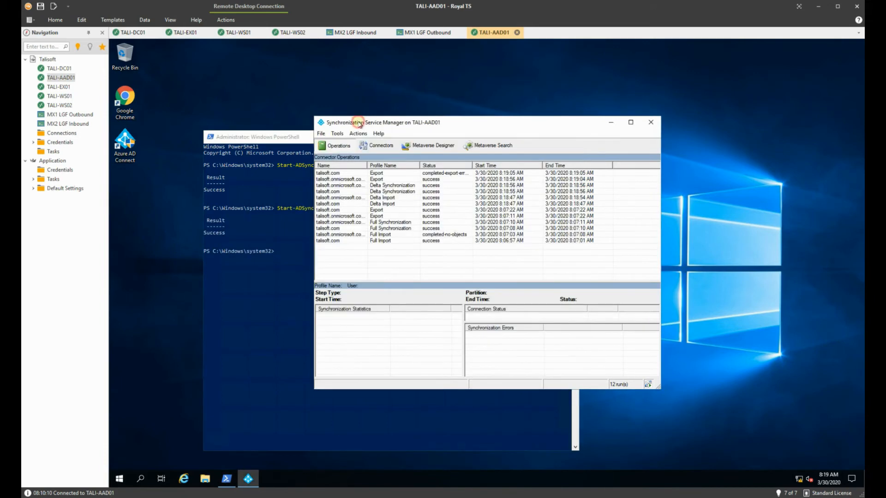
# Inspect the 8:19:05 export run's first permission-issue error, then switch to TALI-DC01
pyautogui.click(454, 173)
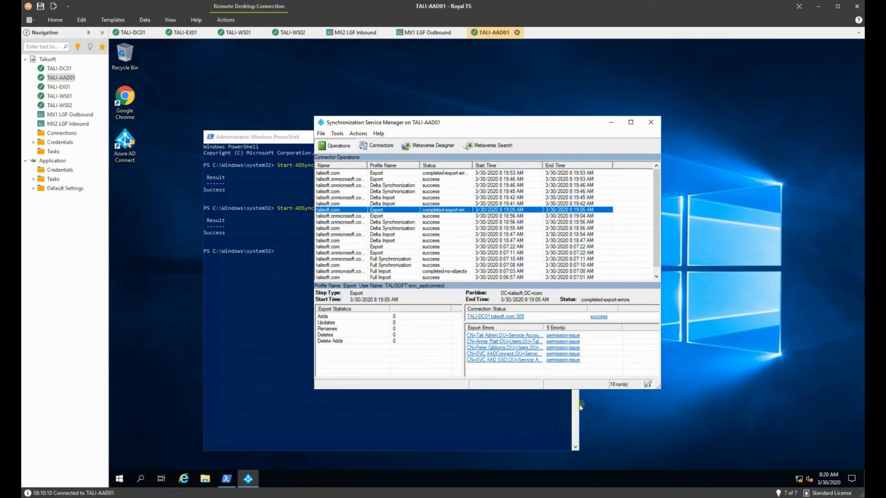
pyautogui.click(568, 337)
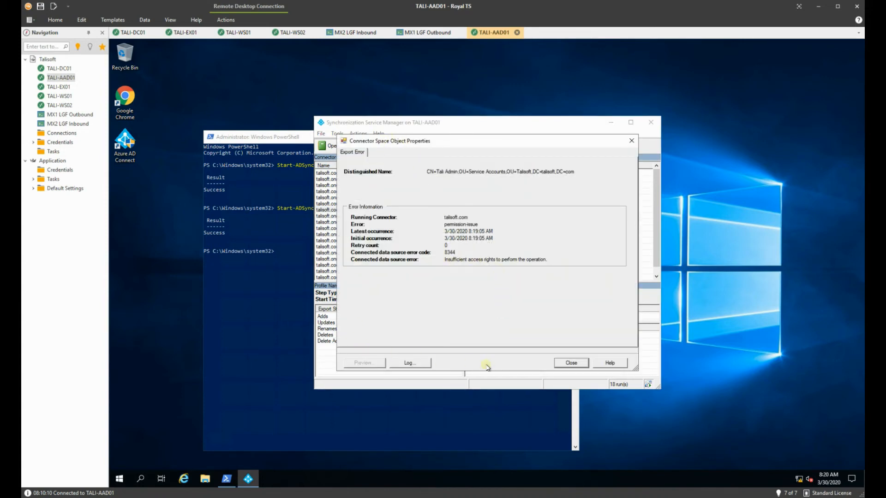
pyautogui.click(571, 363)
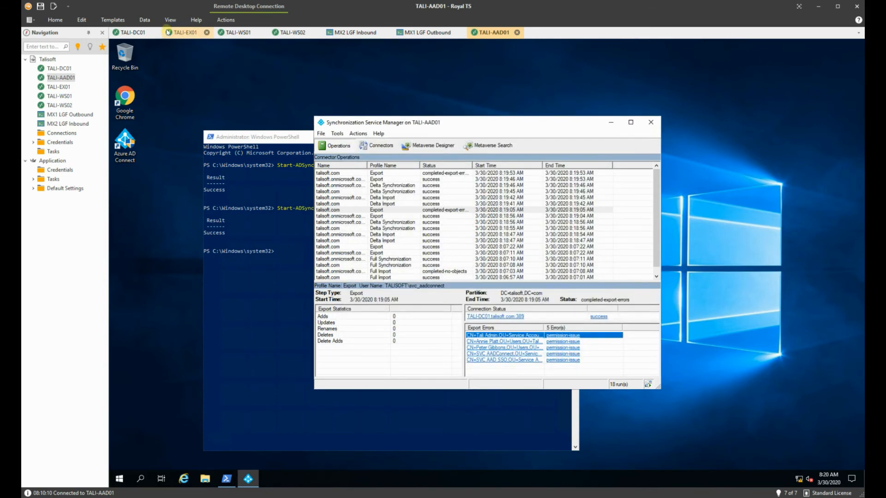
pyautogui.click(132, 32)
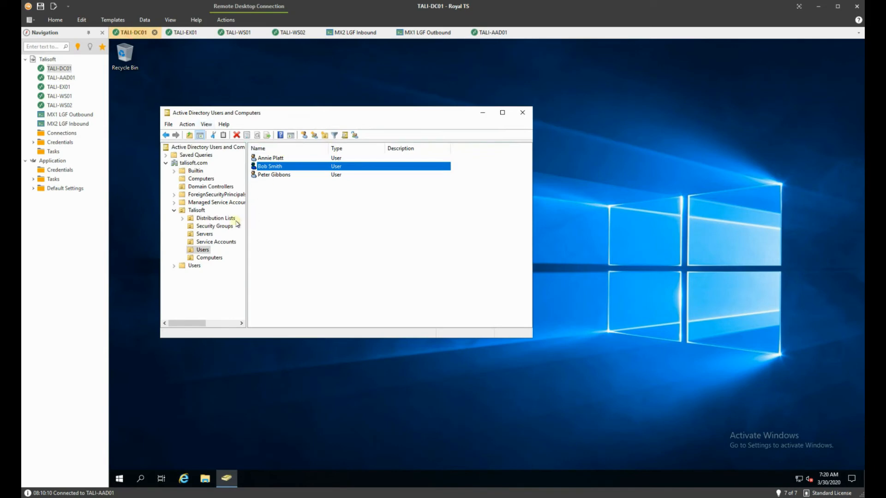
# Add SVC AADConnect in Service Accounts to the domain group, then return to TALI-AAD01
pyautogui.click(216, 241)
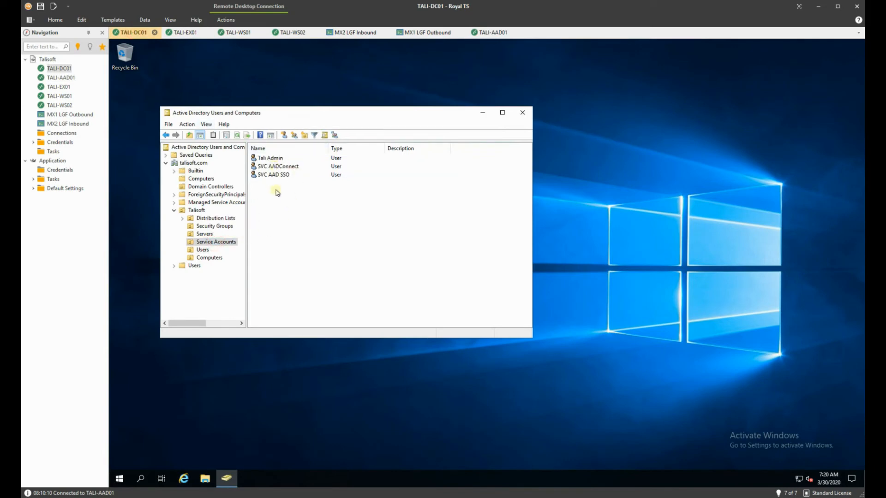
pyautogui.click(283, 167)
pyautogui.rightClick(282, 167)
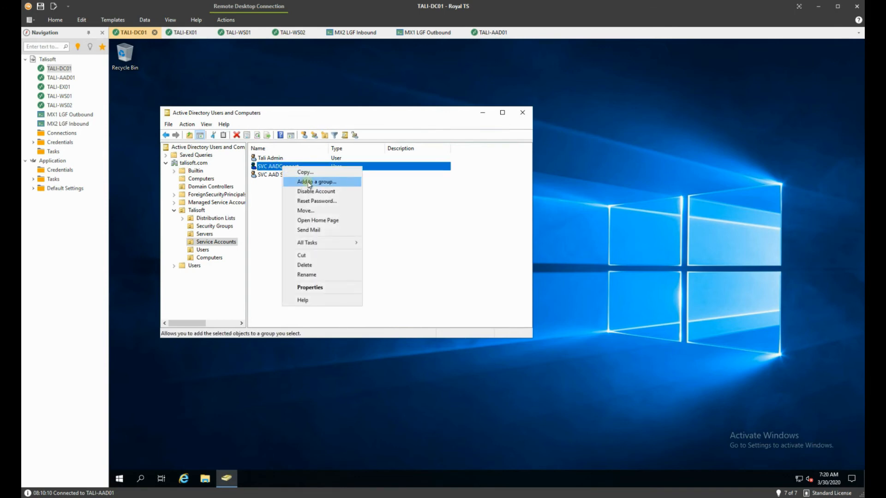
pyautogui.click(308, 182)
pyautogui.write('domain admi')
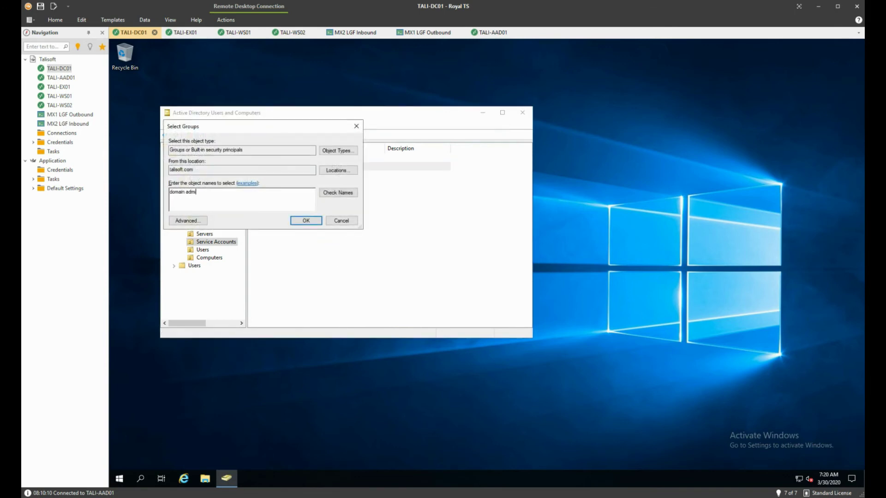
pyautogui.click(305, 220)
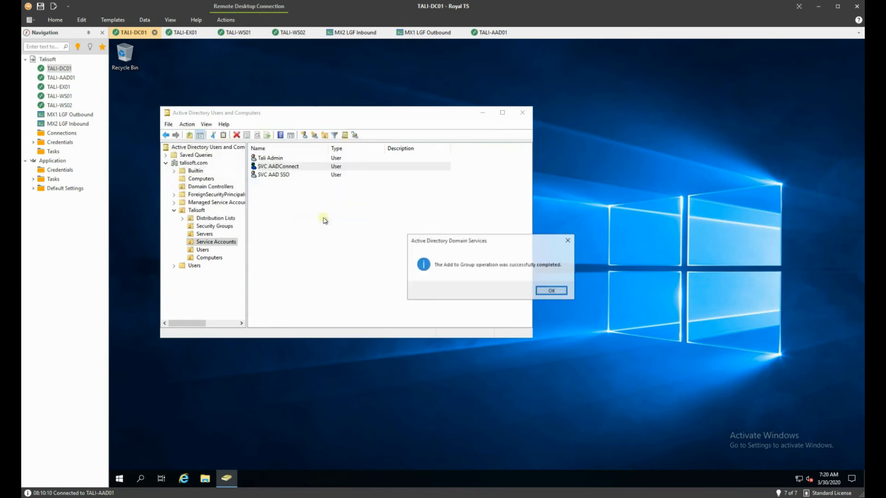
pyautogui.click(552, 292)
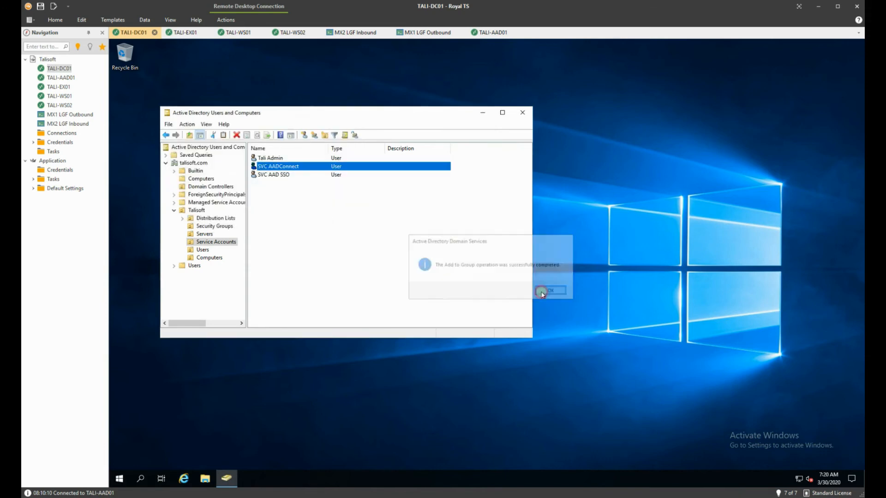
pyautogui.click(493, 33)
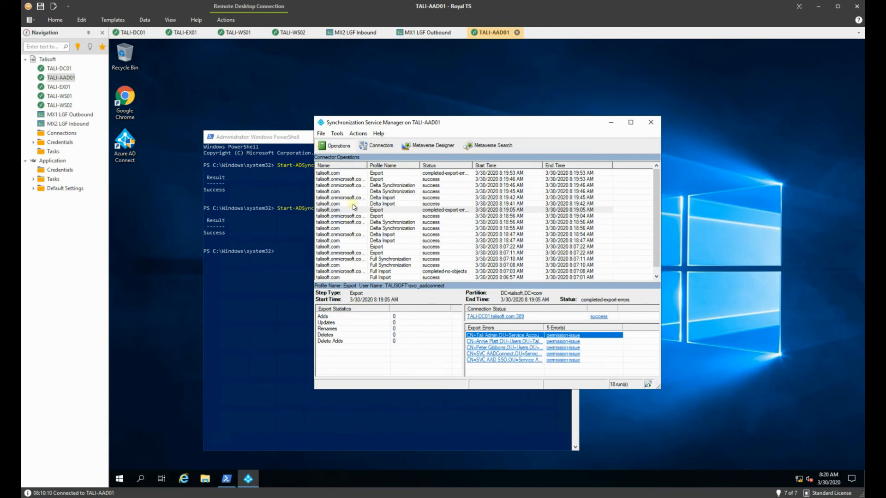
# Rerun the sync cycle in PowerShell and view the 8:20:43 Delta Import run in Synchronization Service Manager
pyautogui.click(275, 278)
pyautogui.press('Up')
pyautogui.press('Return')
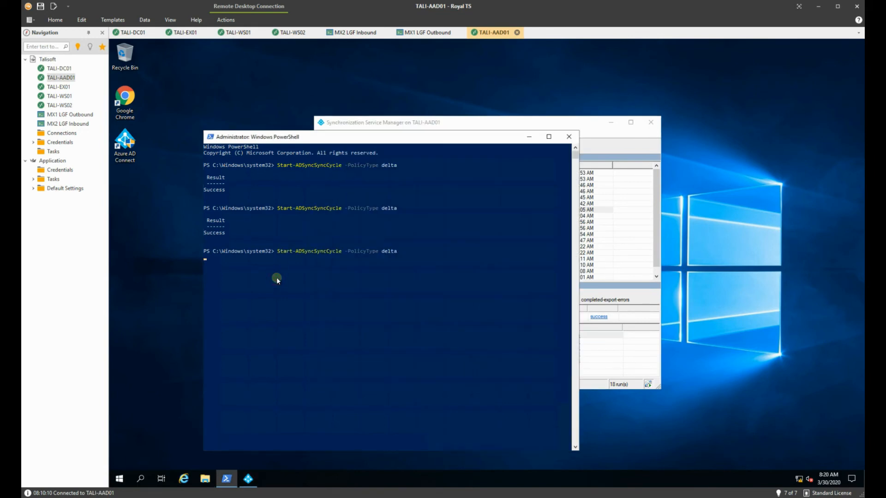
pyautogui.click(551, 122)
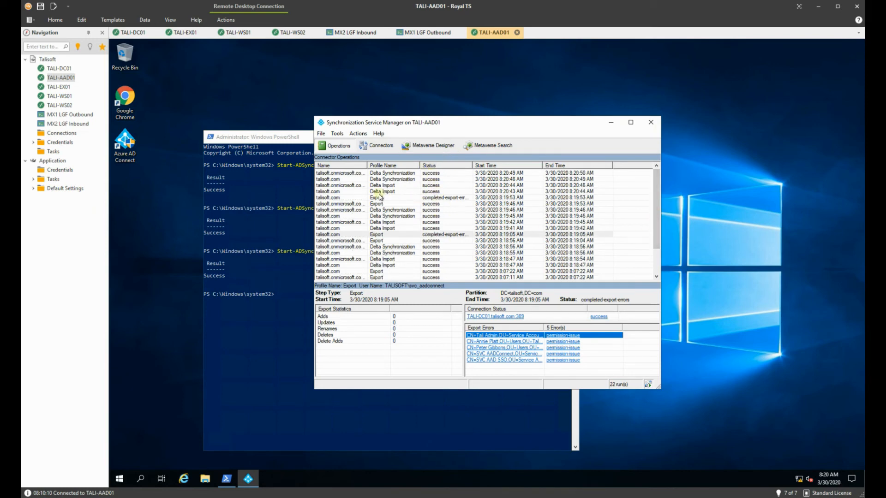
pyautogui.click(505, 192)
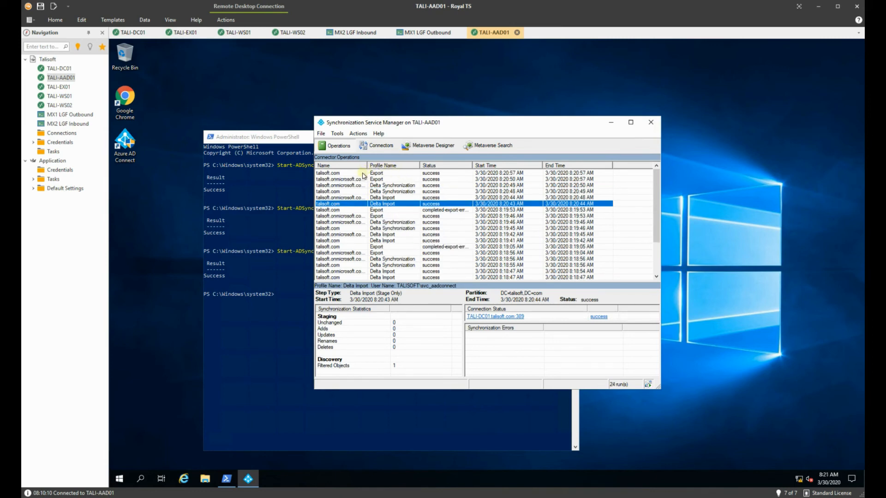
pyautogui.click(352, 173)
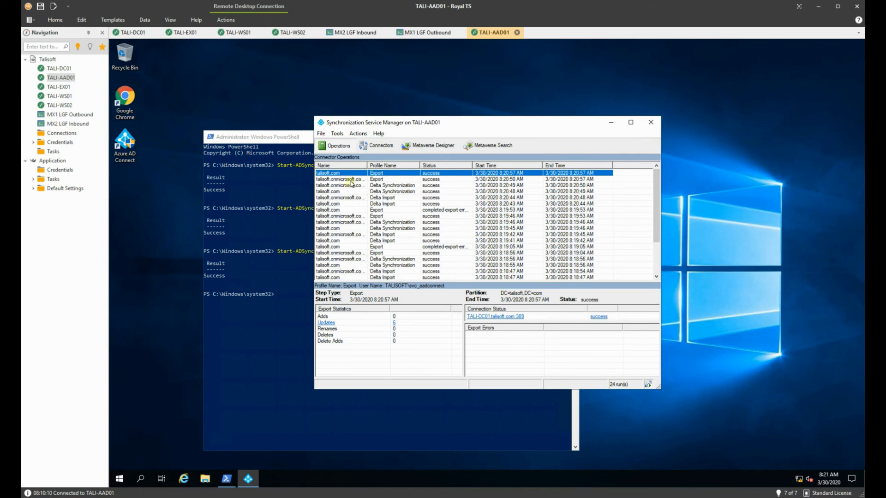
pyautogui.click(351, 179)
pyautogui.click(351, 185)
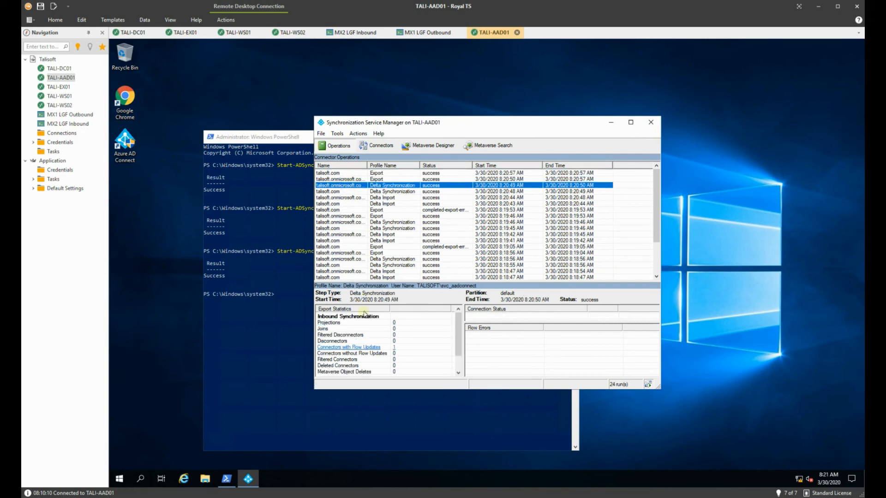
pyautogui.click(350, 191)
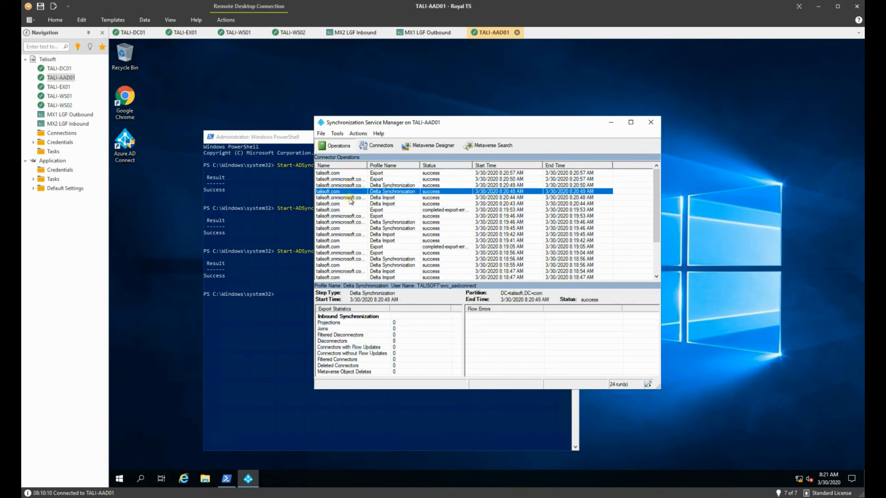
pyautogui.click(351, 199)
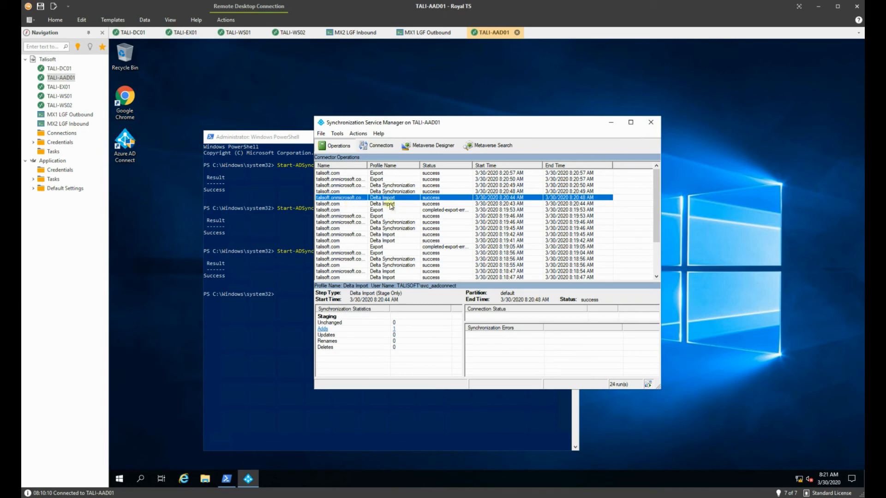
pyautogui.click(395, 330)
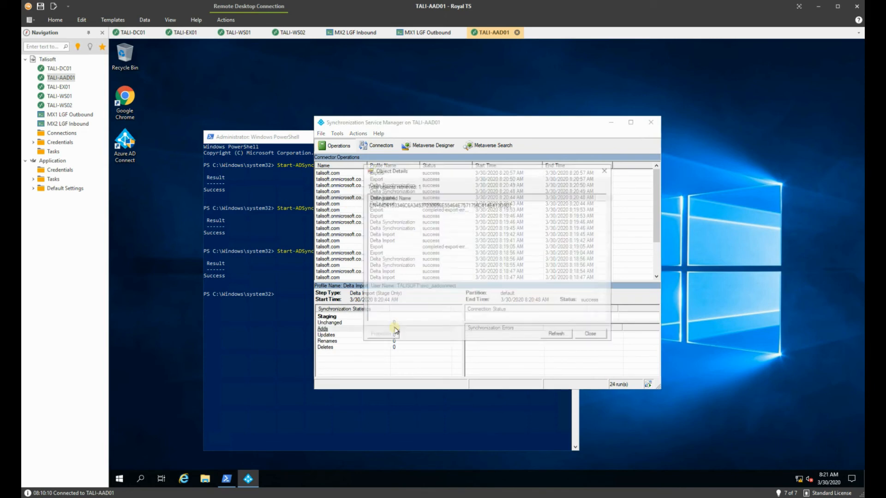
pyautogui.doubleClick(401, 206)
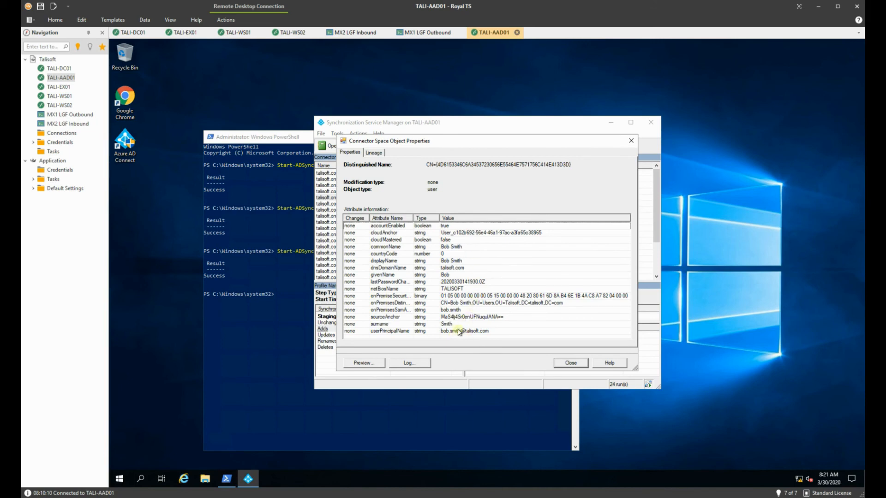
pyautogui.click(565, 363)
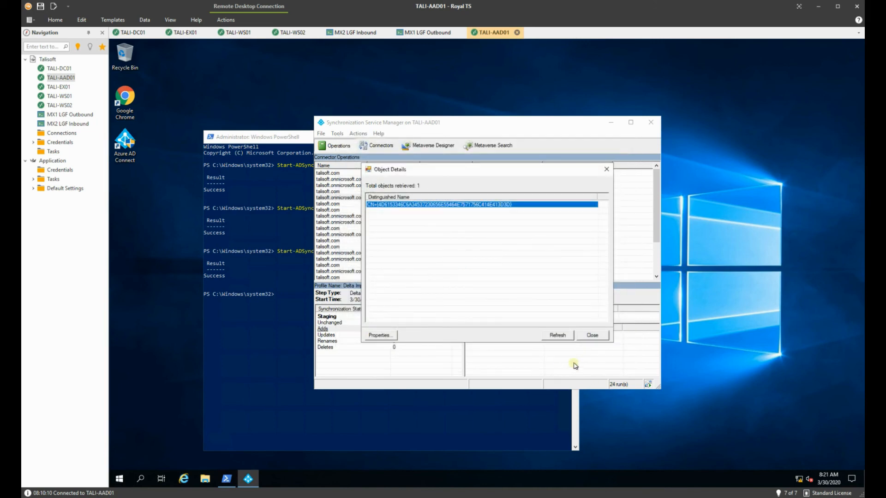
pyautogui.click(589, 337)
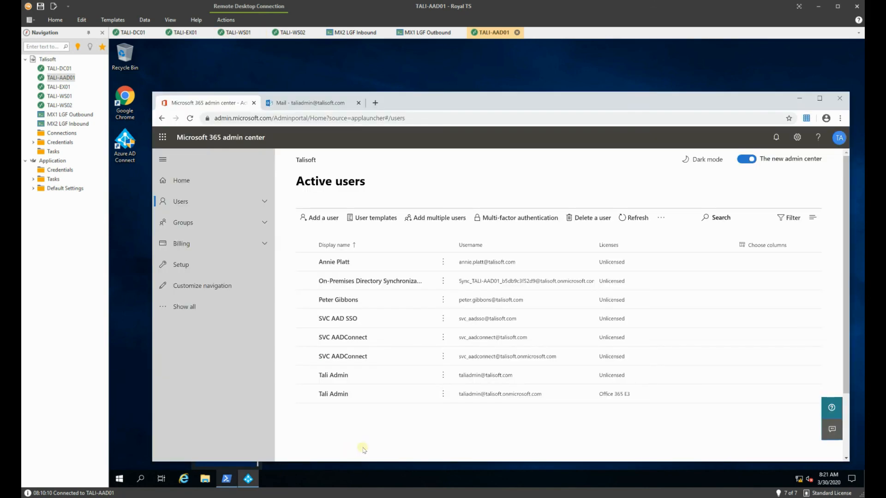
pyautogui.click(376, 118)
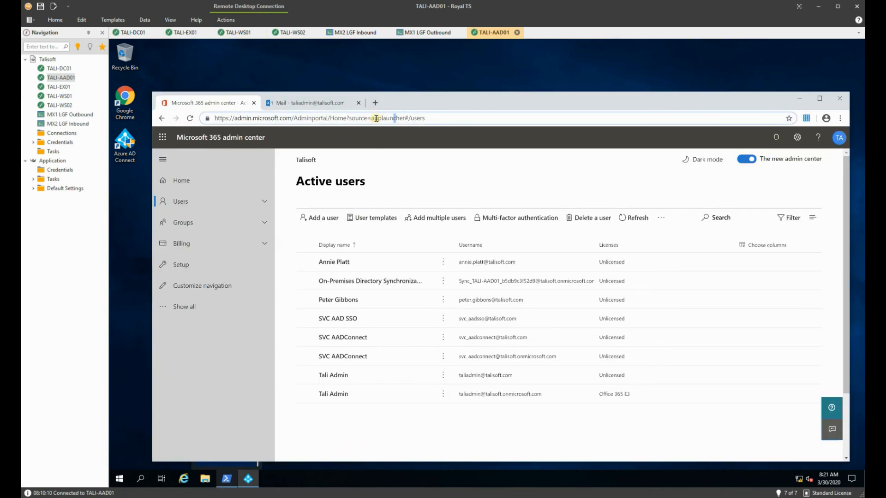
pyautogui.press('Return')
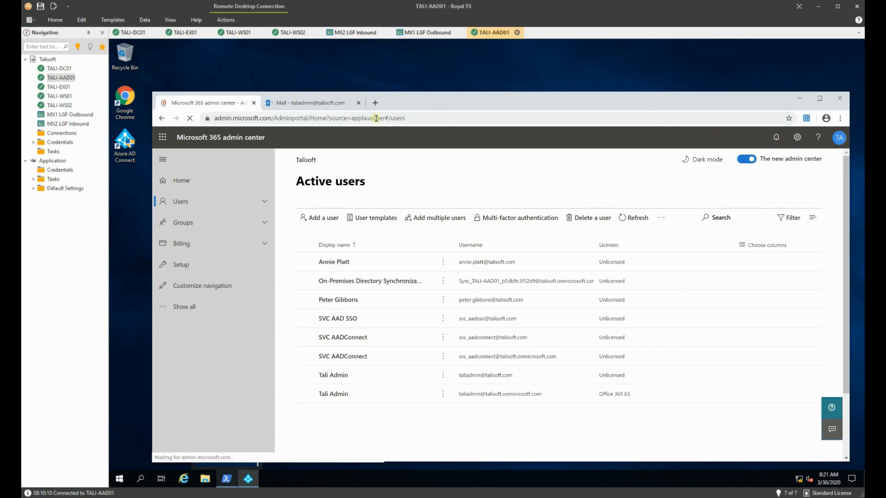